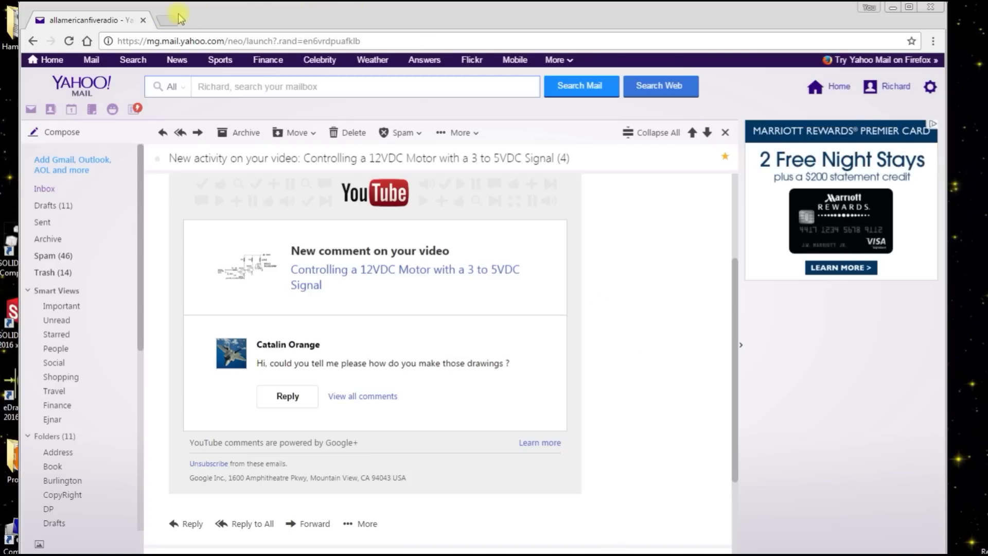
Close the Yahoo Mail tab showing the YouTube comment email to reveal the Drive Logic folder.
{"action": "left_click", "coordinate": [143, 20]}
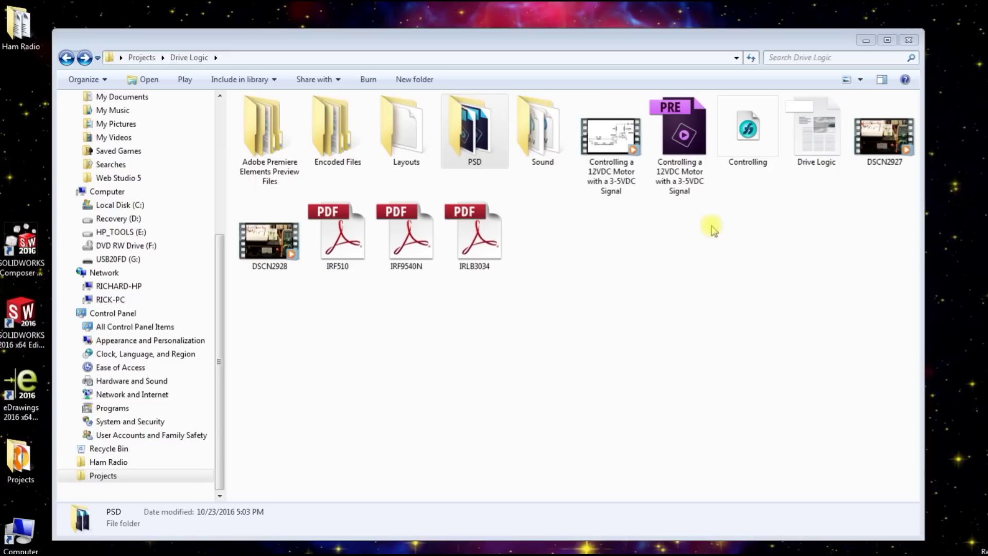
Open the Controlling drawing in FreeHand MX to show the 555-timer MOSFET schematic.
{"action": "left_click", "coordinate": [751, 136]}
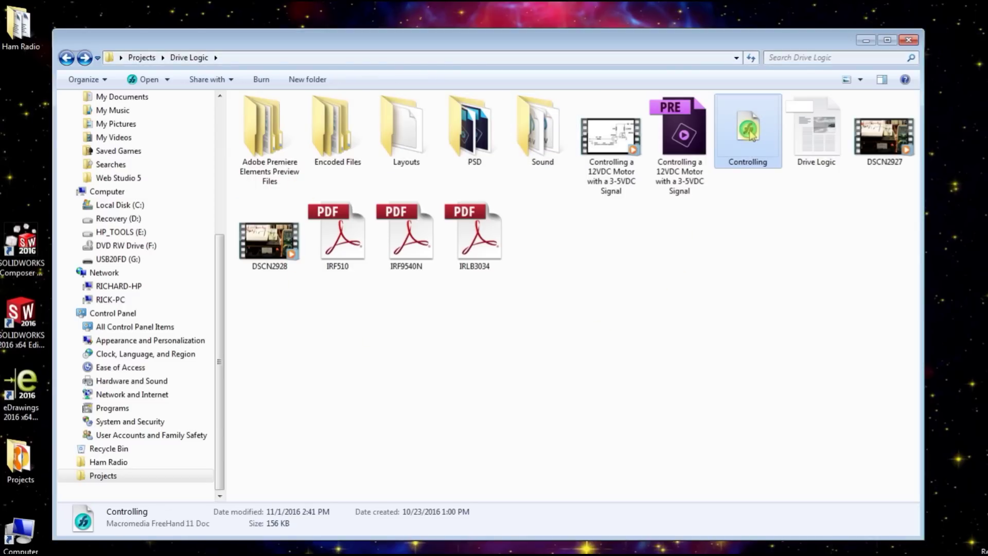
{"action": "double_click", "coordinate": [752, 136]}
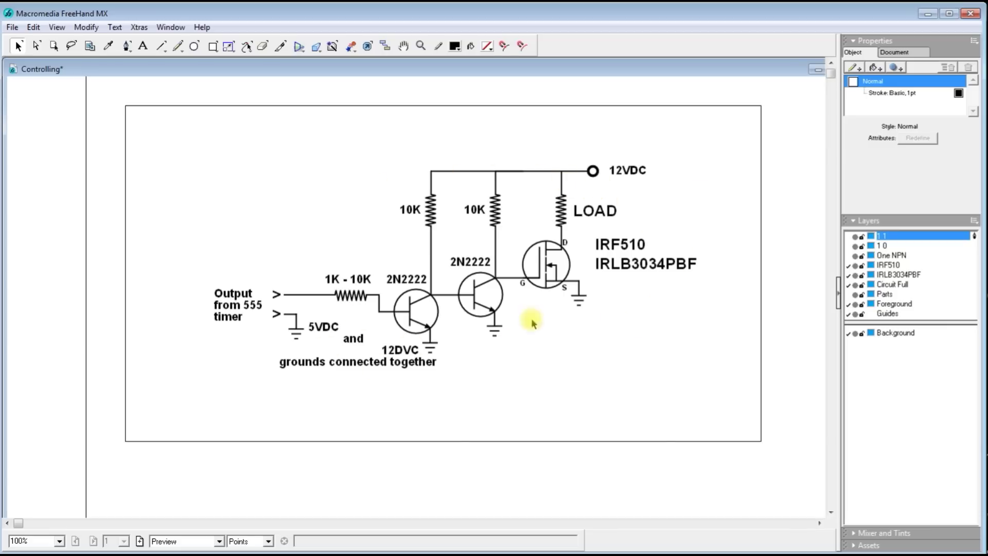
{"action": "left_click", "coordinate": [848, 265]}
{"action": "left_click", "coordinate": [849, 274]}
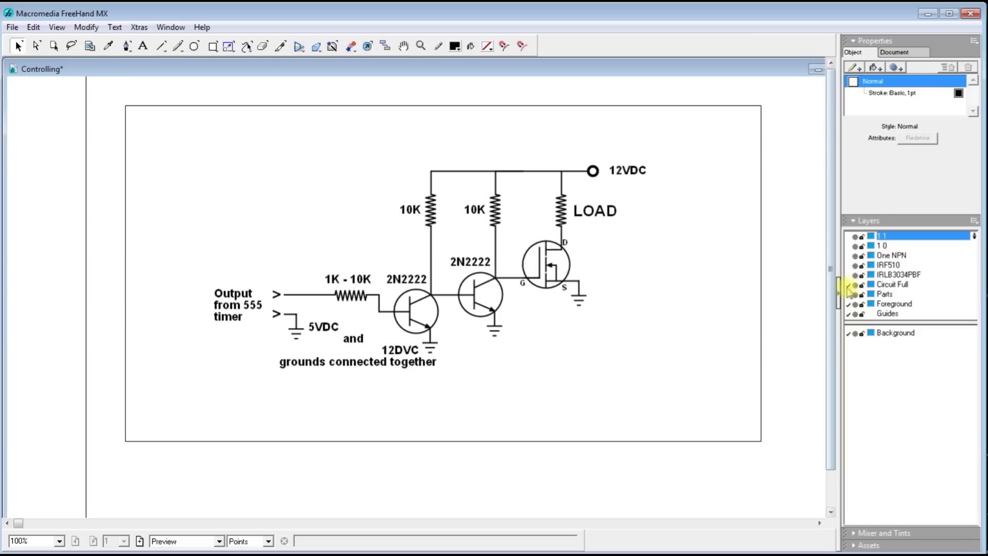
{"action": "left_click", "coordinate": [848, 284]}
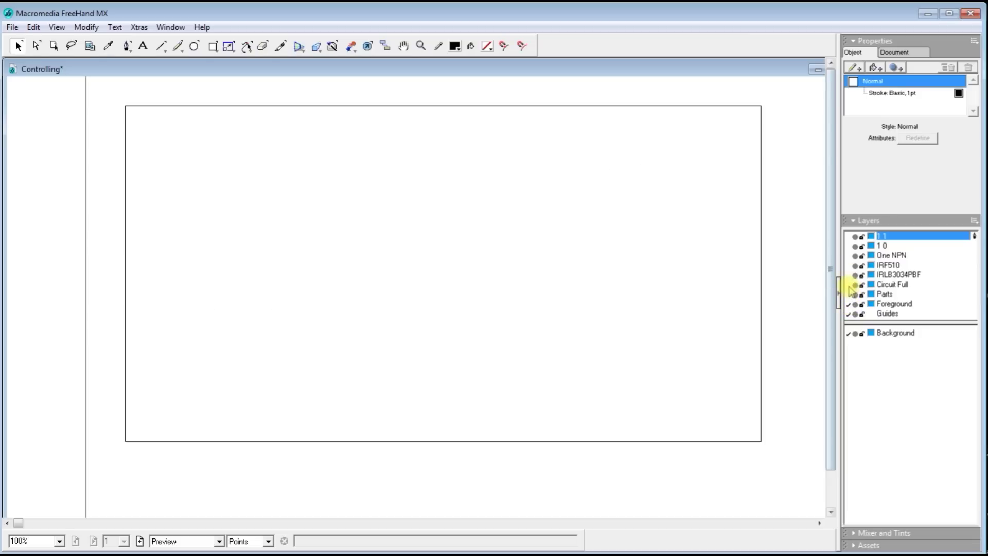
{"action": "left_click", "coordinate": [849, 256]}
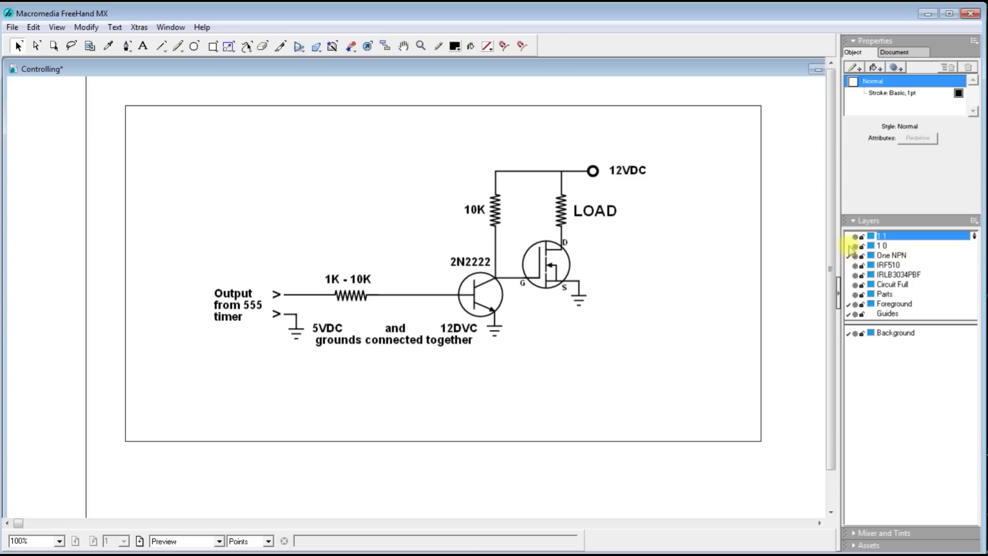
{"action": "left_click", "coordinate": [848, 246]}
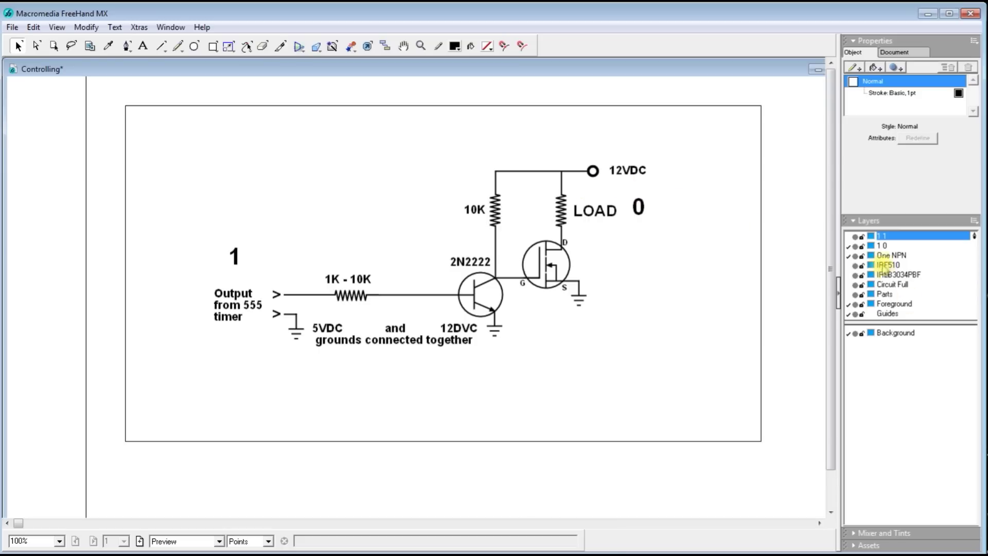
{"action": "left_click_drag", "start_coordinate": [849, 251], "coordinate": [852, 293]}
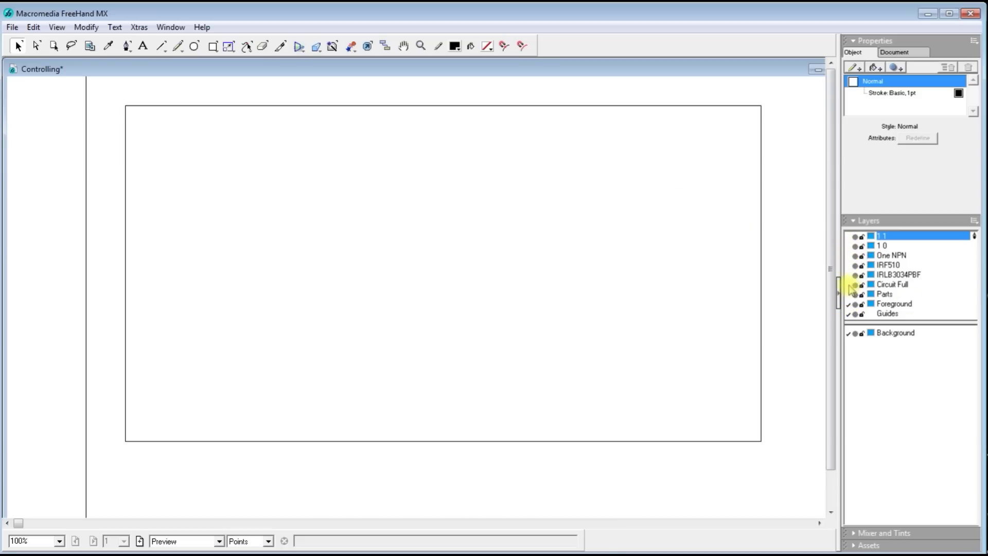
{"action": "left_click", "coordinate": [848, 285]}
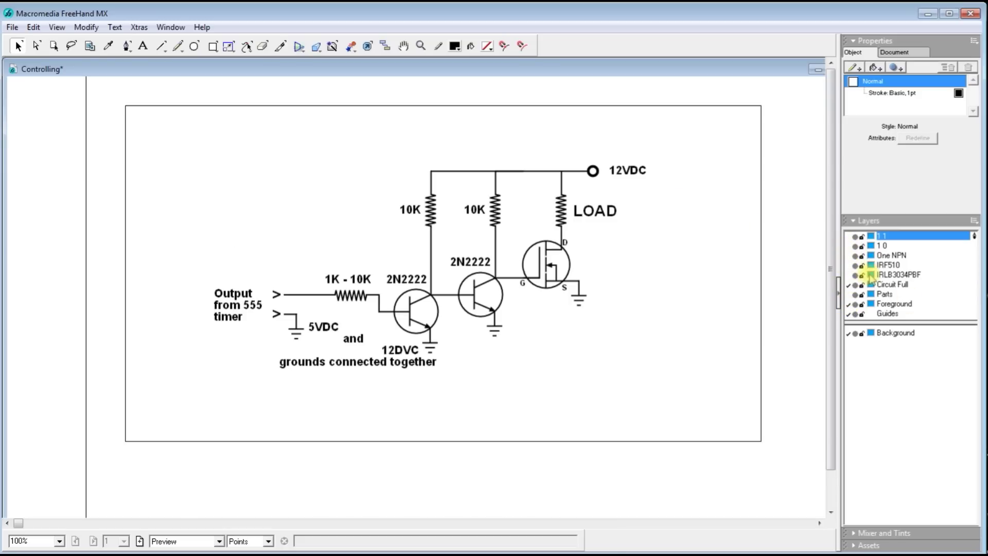
{"action": "left_click", "coordinate": [849, 236]}
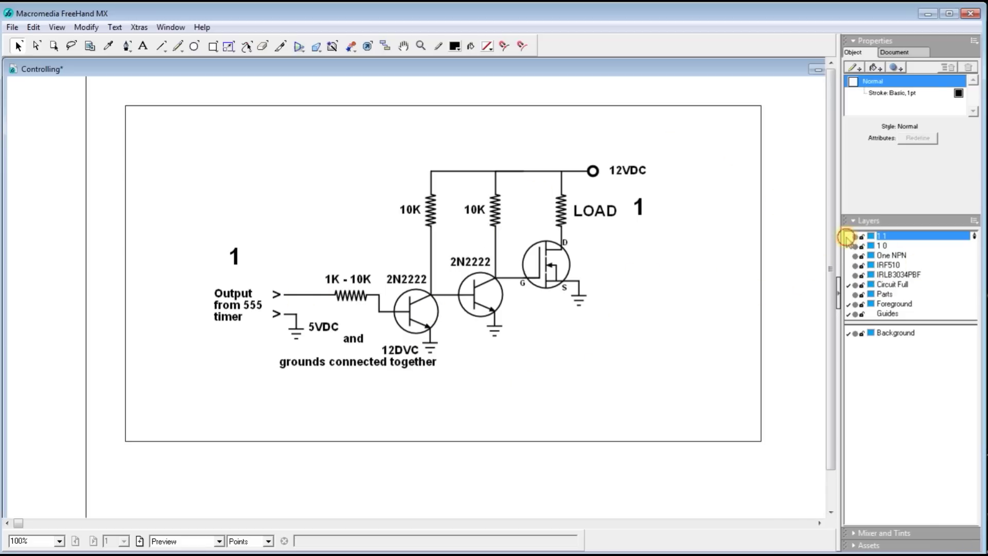
{"action": "left_click", "coordinate": [848, 237]}
{"action": "left_click", "coordinate": [848, 265]}
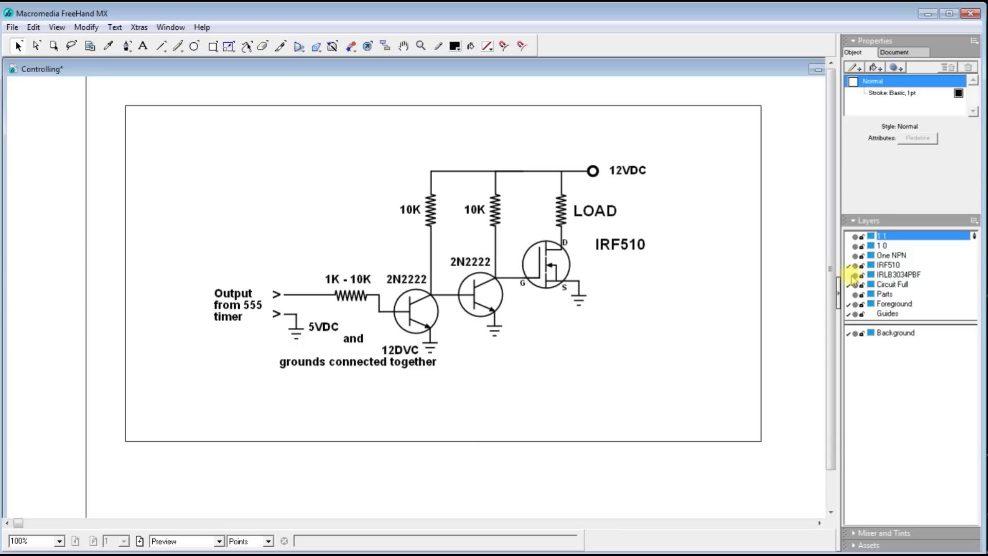
{"action": "left_click", "coordinate": [848, 275]}
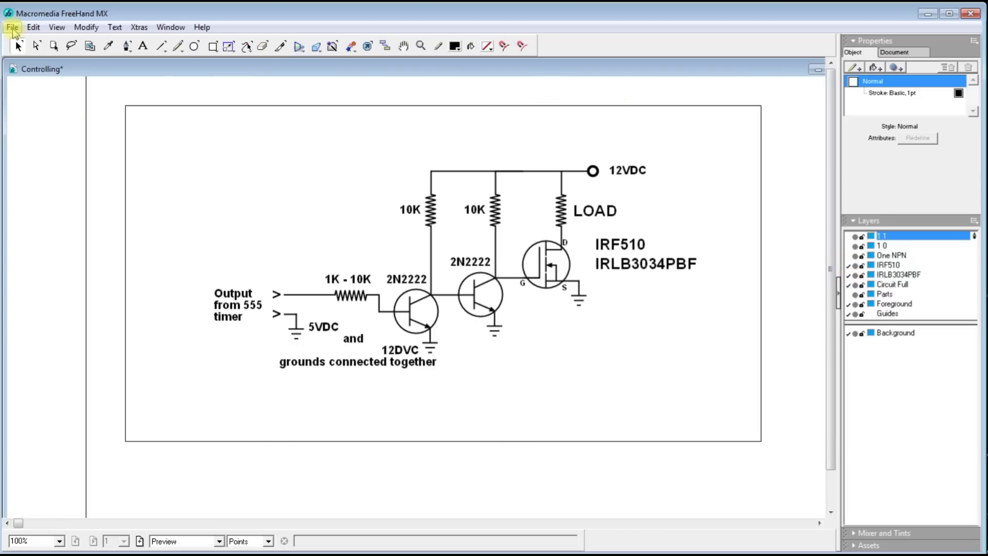
Start a File > Export of the circuit drawing, then cancel the Export Document dialog.
{"action": "left_click", "coordinate": [12, 27]}
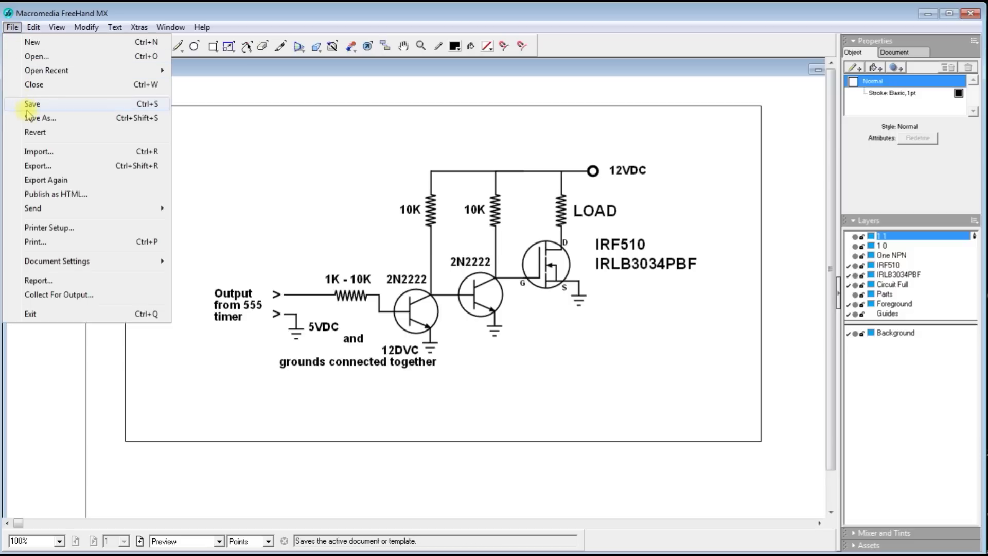
{"action": "left_click", "coordinate": [34, 166]}
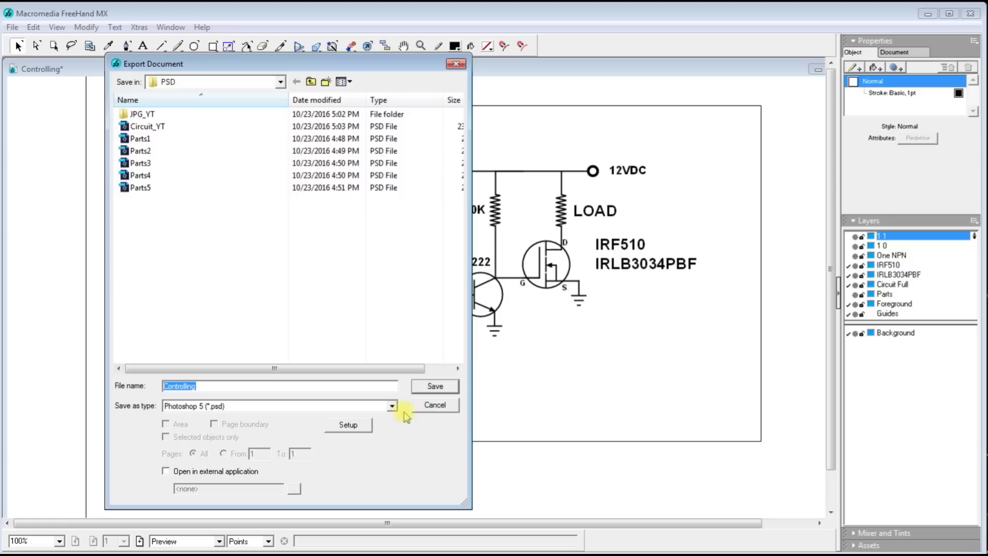
{"action": "left_click", "coordinate": [435, 406]}
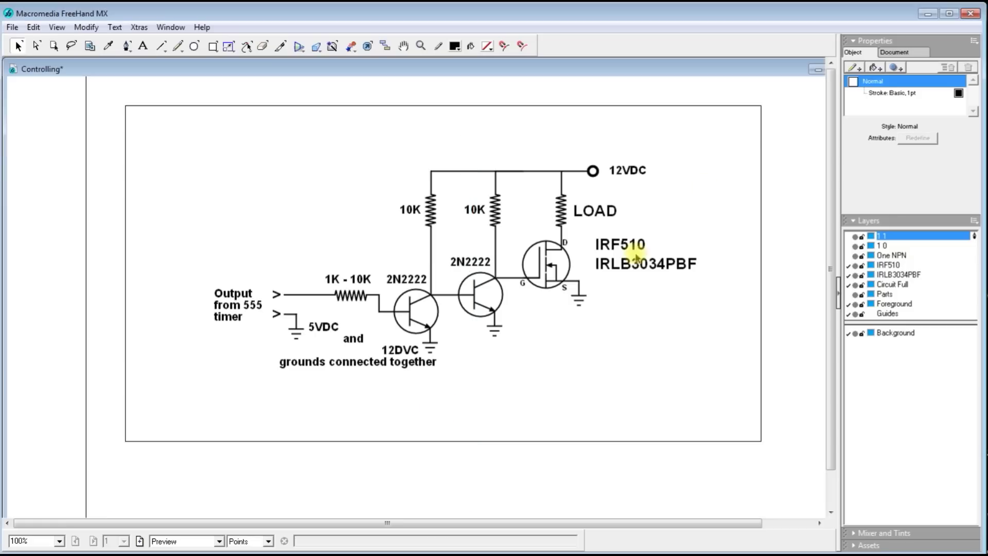
Keep the drawing open by cancelling the quit prompt, then minimize FreeHand.
{"action": "left_click", "coordinate": [971, 15]}
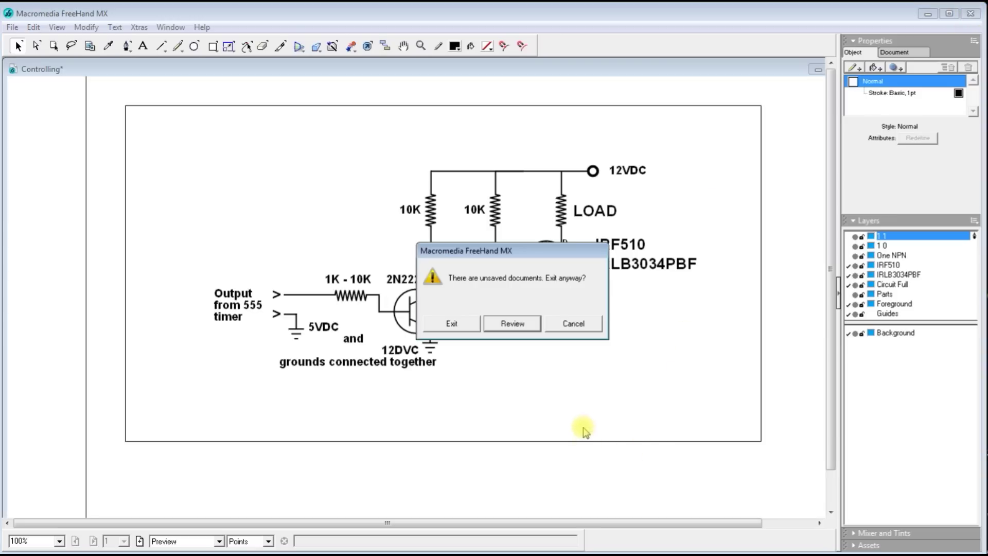
{"action": "left_click", "coordinate": [573, 323]}
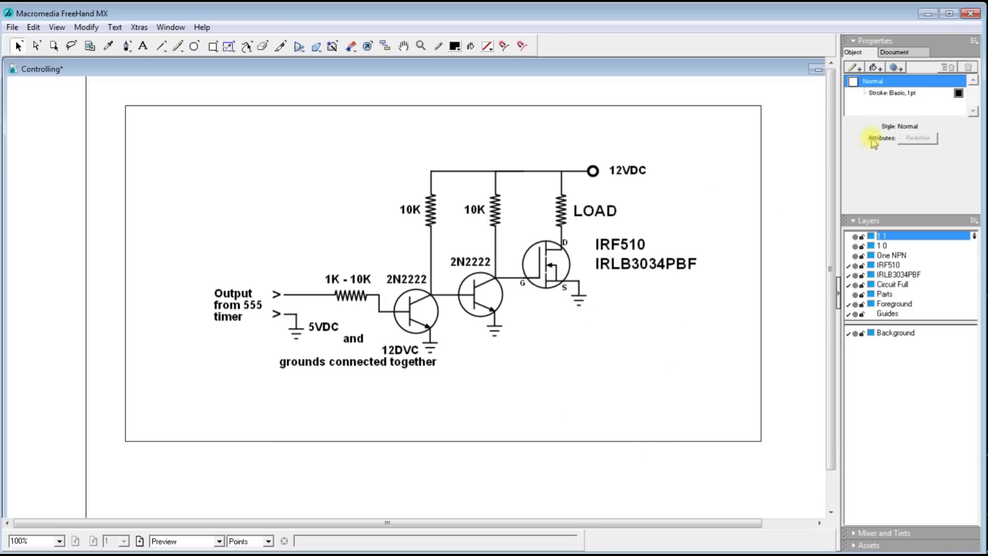
{"action": "left_click", "coordinate": [927, 14]}
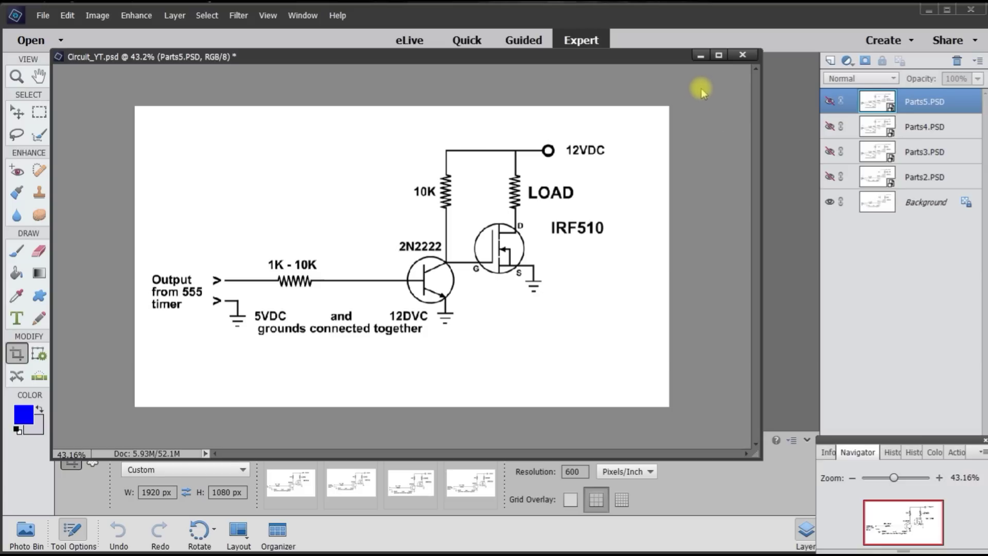
With the Move tool, make layers Parts2 through Parts5 visible, keeping the image open when quitting is cancelled.
{"action": "left_click", "coordinate": [16, 114]}
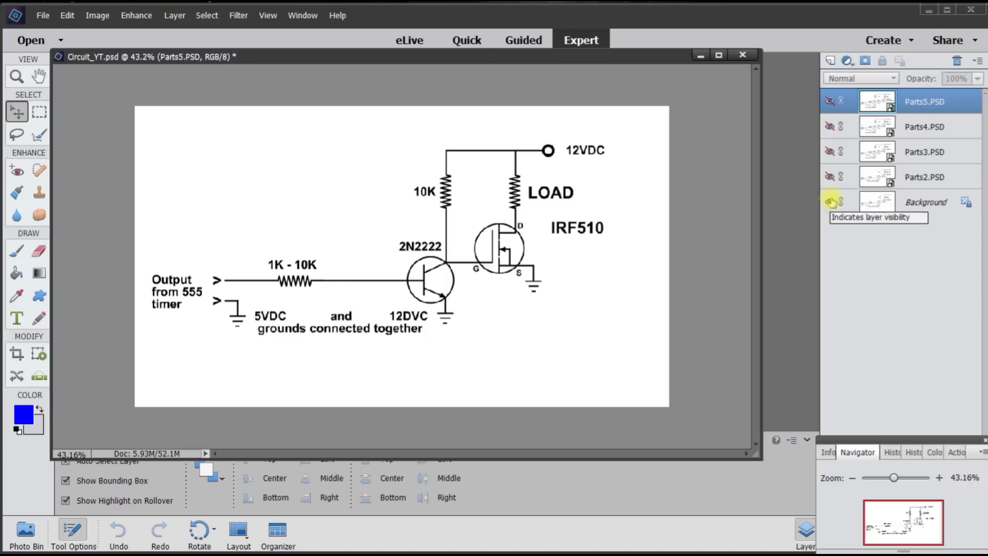
{"action": "left_click", "coordinate": [830, 177]}
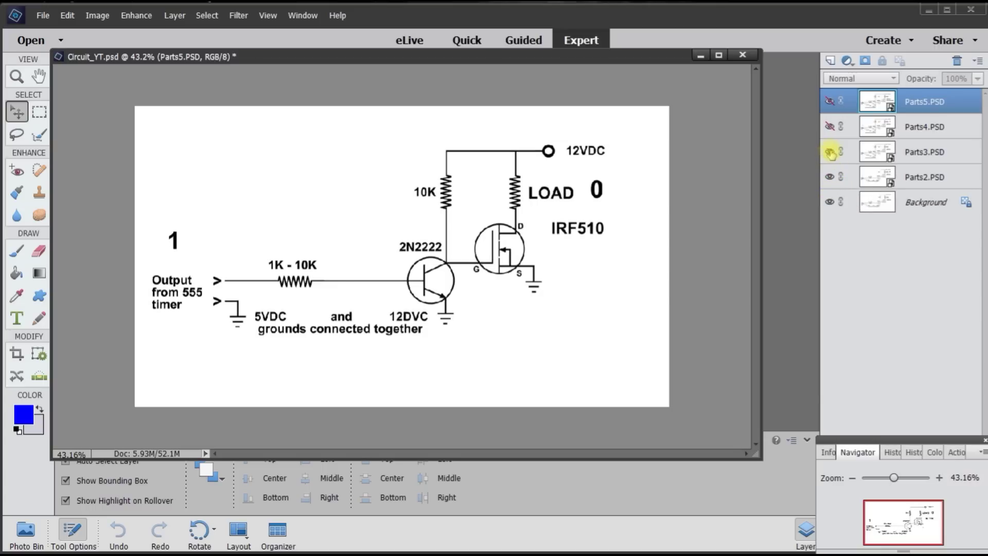
{"action": "left_click", "coordinate": [830, 152]}
{"action": "left_click", "coordinate": [831, 127]}
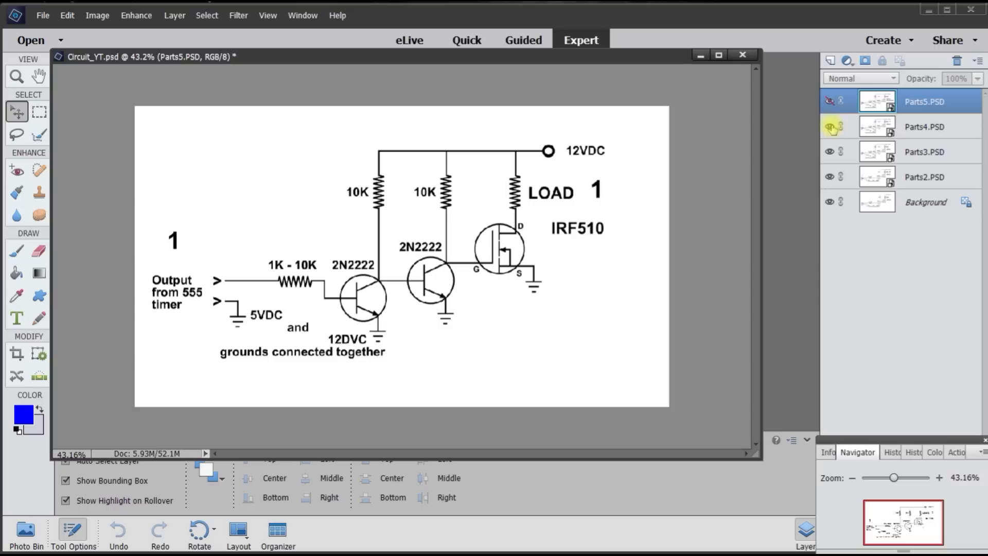
{"action": "left_click", "coordinate": [830, 101]}
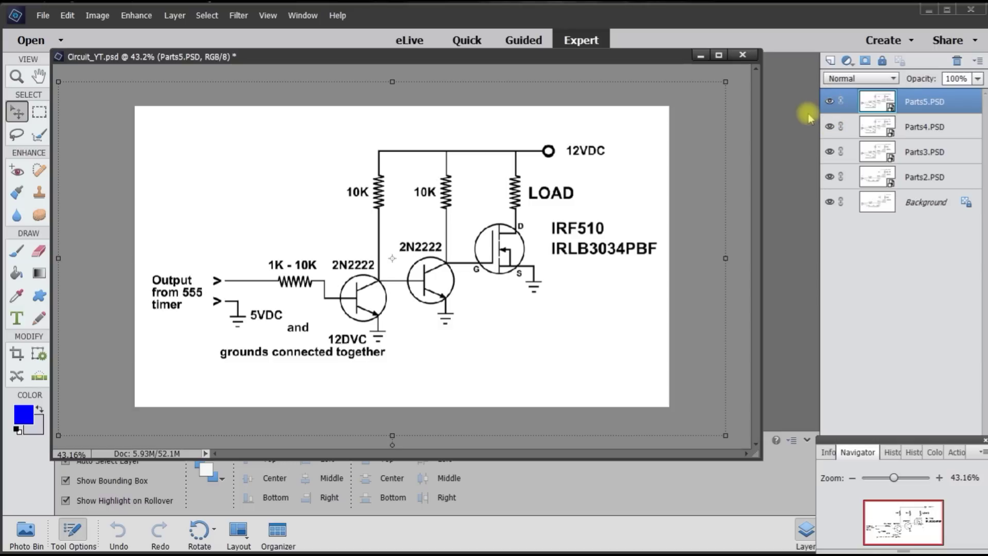
{"action": "left_click", "coordinate": [973, 10]}
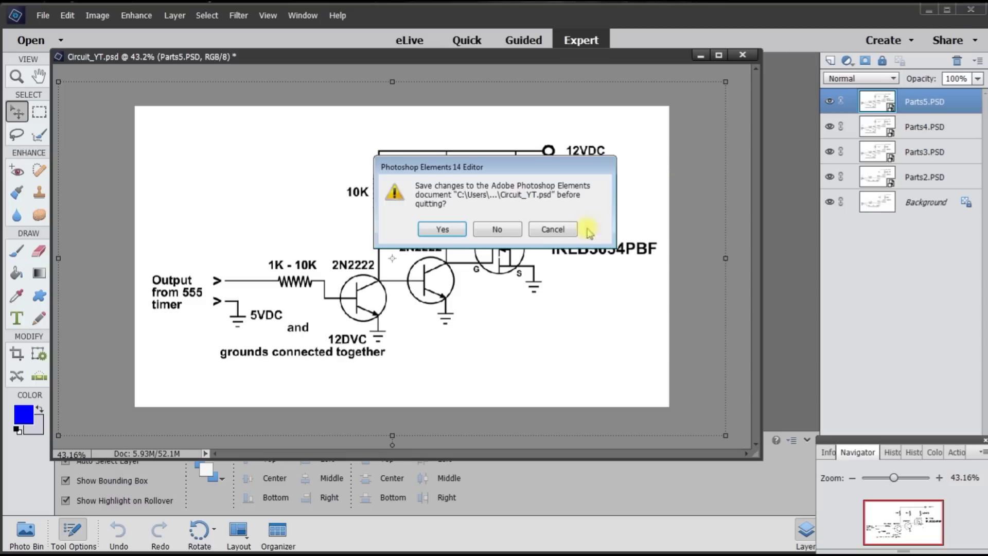
{"action": "left_click", "coordinate": [554, 230]}
Minimize Photoshop Elements and open Circuit_YT1 from PSD > JPG_YT in Windows Photo Viewer.
{"action": "left_click", "coordinate": [929, 10]}
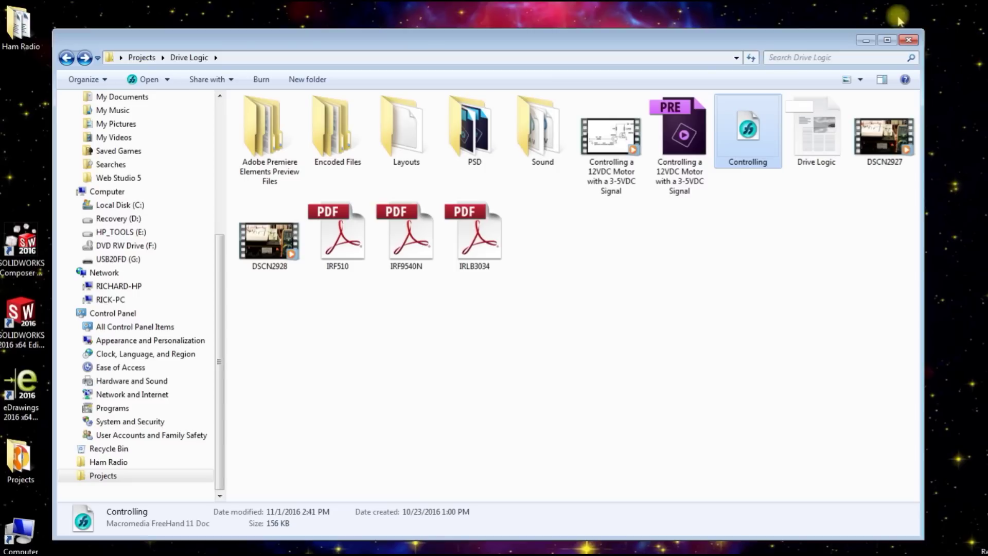
{"action": "double_click", "coordinate": [465, 131]}
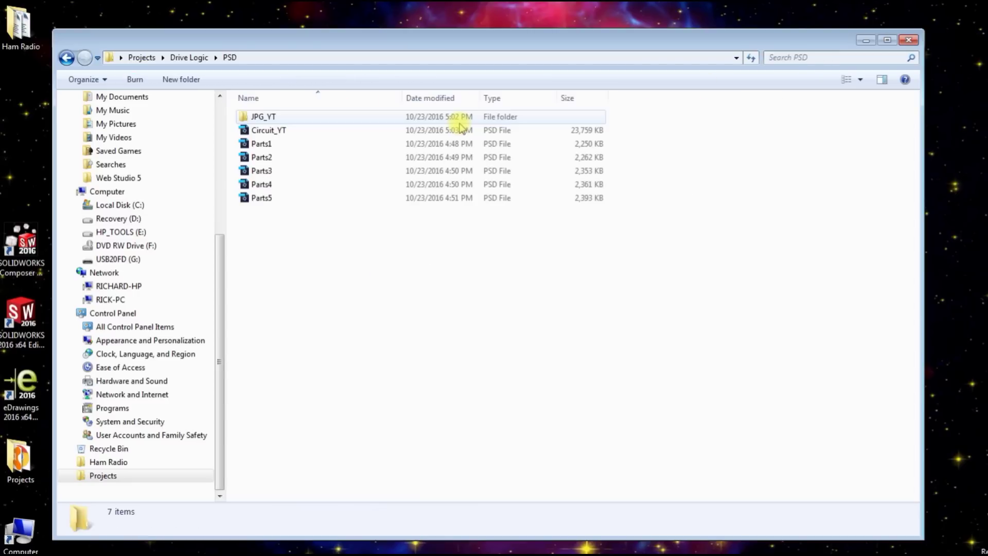
{"action": "double_click", "coordinate": [260, 116]}
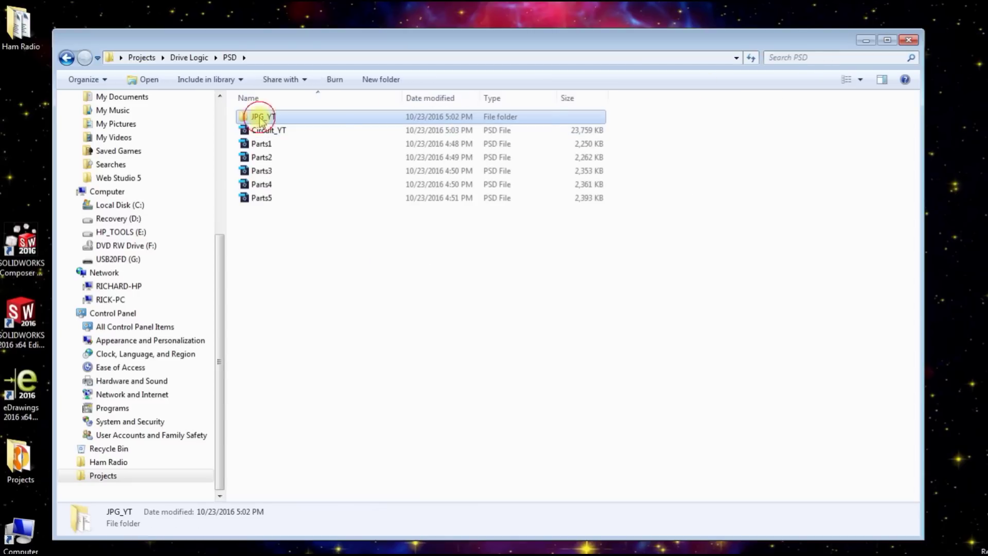
{"action": "double_click", "coordinate": [327, 138]}
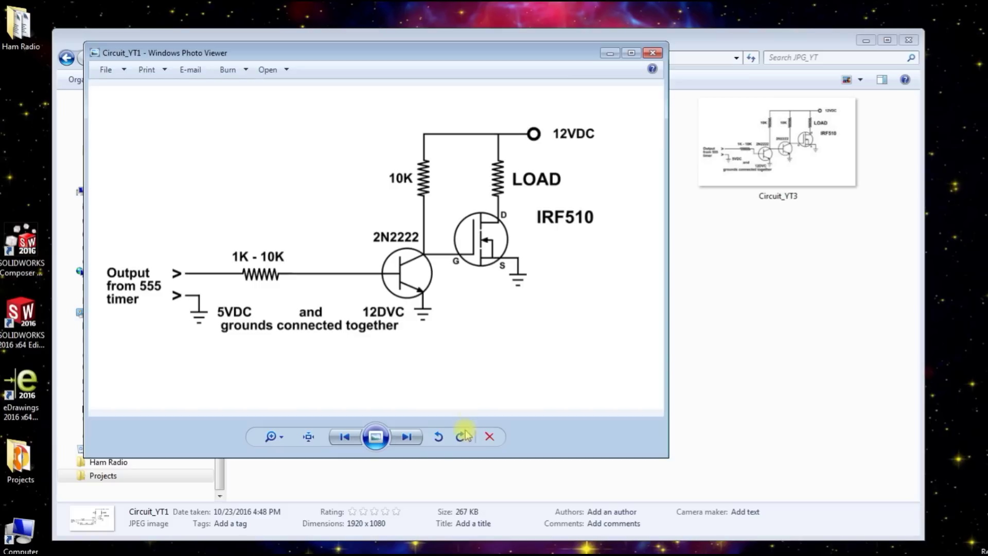
Page through all the exported Circuit_YT images and cycle back to the first.
{"action": "left_click", "coordinate": [405, 437]}
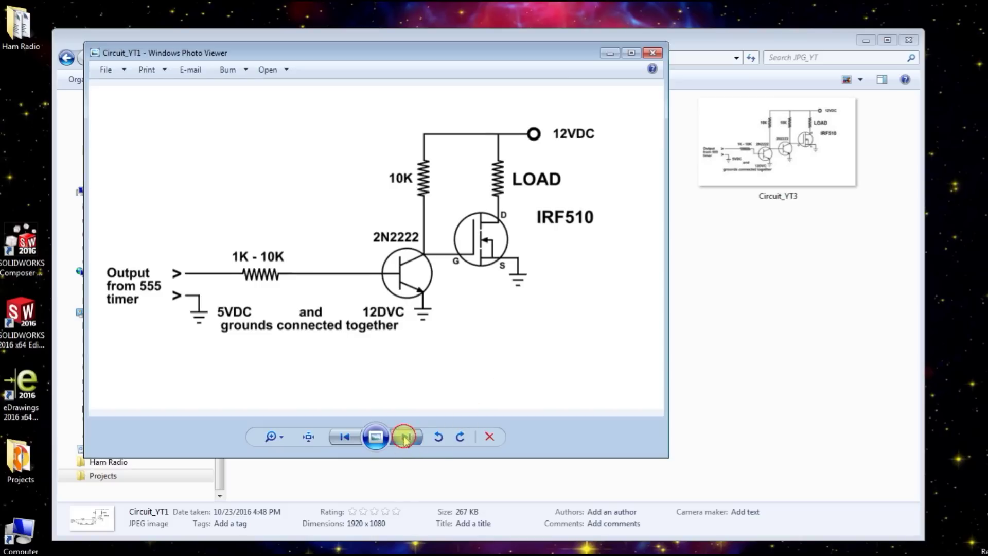
{"action": "left_click", "coordinate": [406, 438]}
{"action": "left_click", "coordinate": [406, 437]}
{"action": "left_click", "coordinate": [405, 437]}
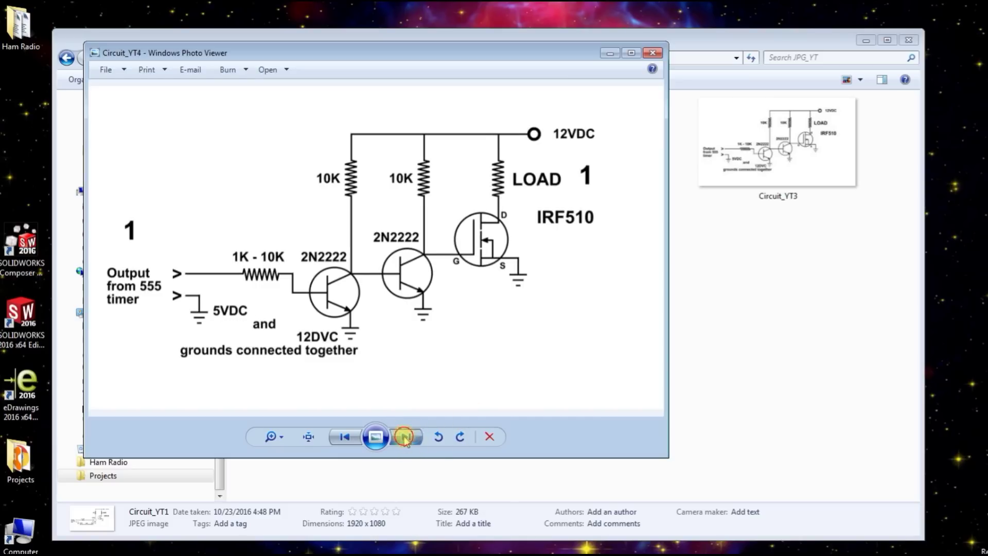
{"action": "left_click", "coordinate": [406, 438]}
{"action": "left_click", "coordinate": [406, 437]}
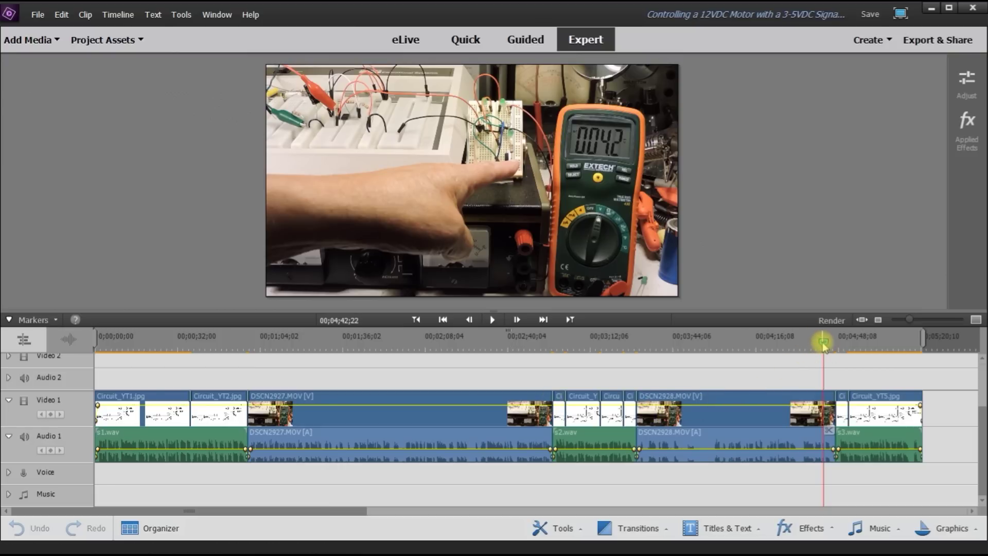
Scrub the playhead to the DSCN2928 frame at 00;04;39;07 showing the meter reading 0456.
{"action": "mouse_move", "coordinate": [824, 344]}
{"action": "left_mouse_down"}
{"action": "mouse_move", "coordinate": [856, 353]}
{"action": "mouse_move", "coordinate": [817, 350]}
{"action": "left_mouse_up"}
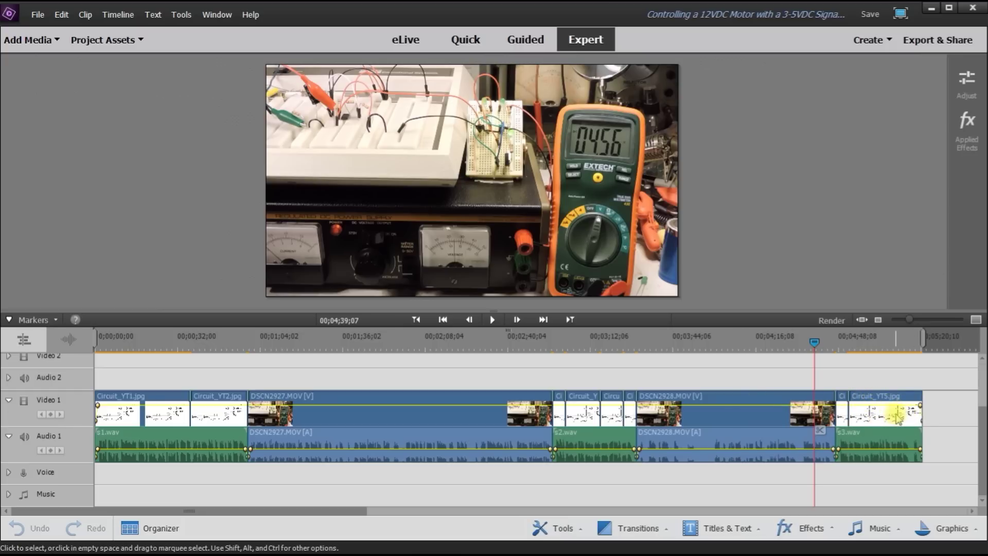
{"action": "mouse_move", "coordinate": [897, 417]}
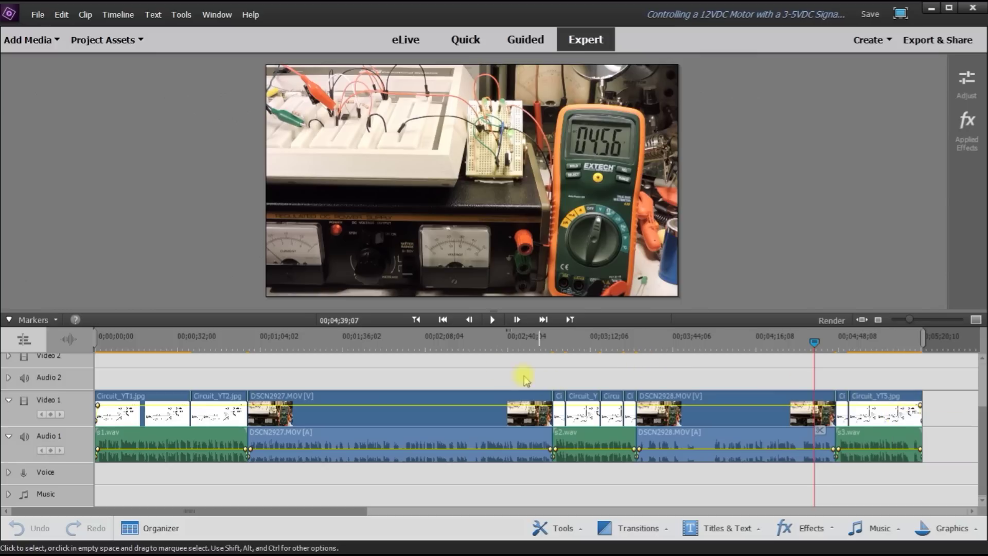